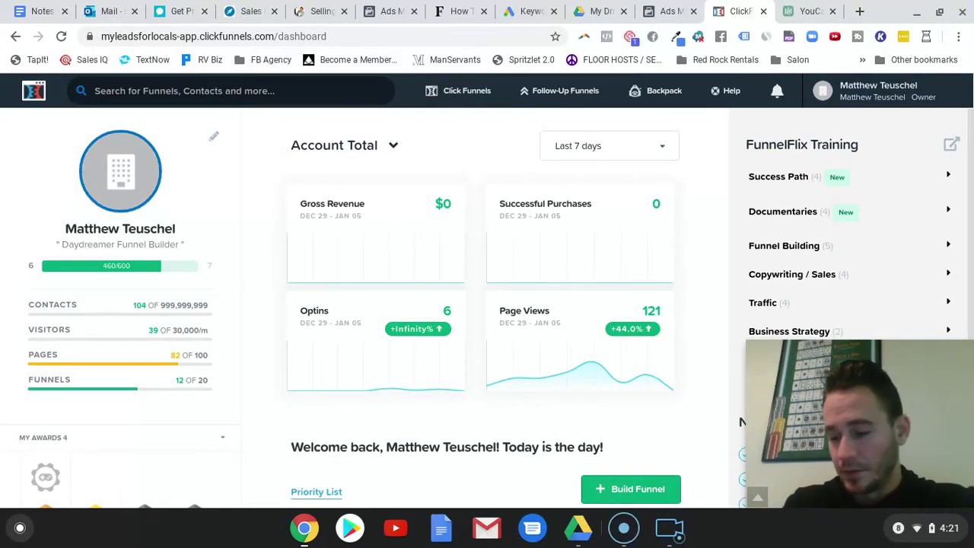
- Open the All Funnels list from the top navigation and scroll through it
mouse_move(467, 90)
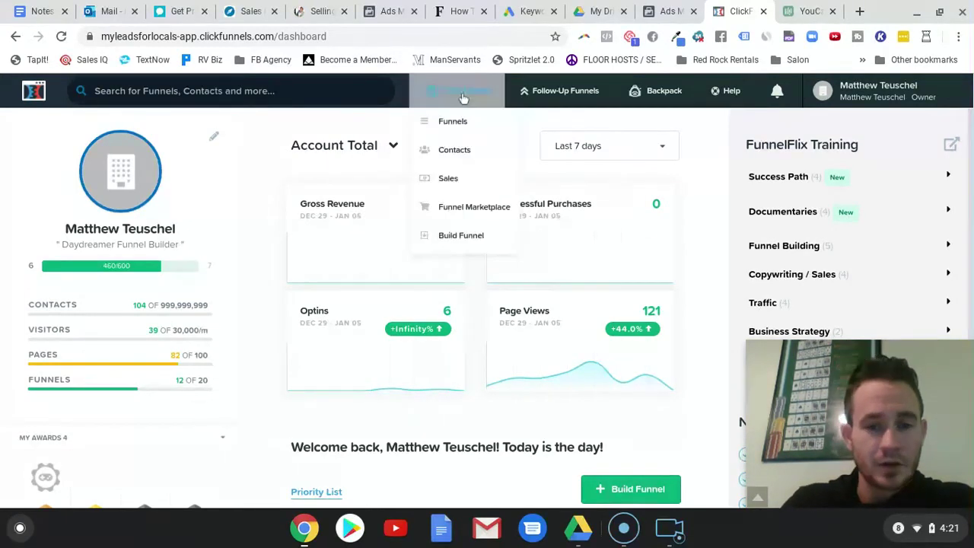
click(463, 124)
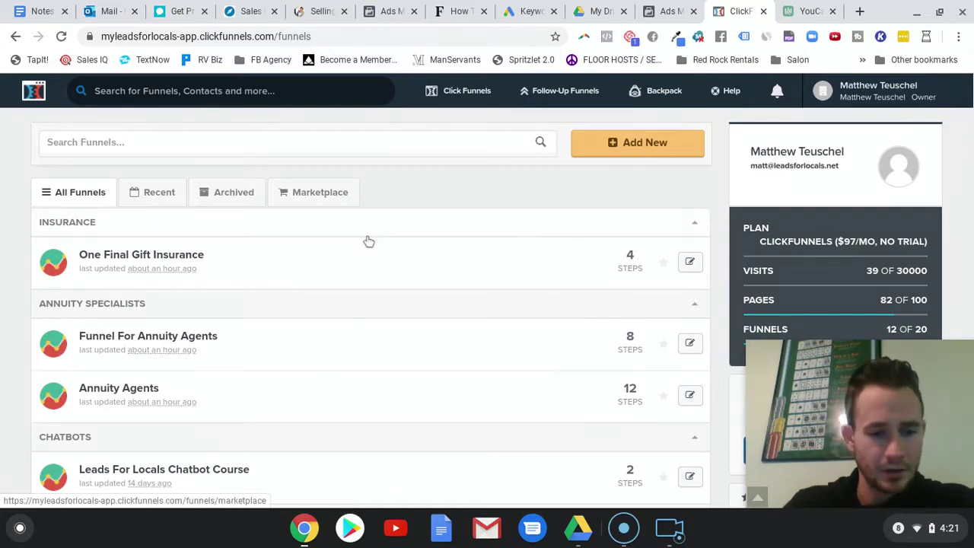
scroll(368, 238, down, 3)
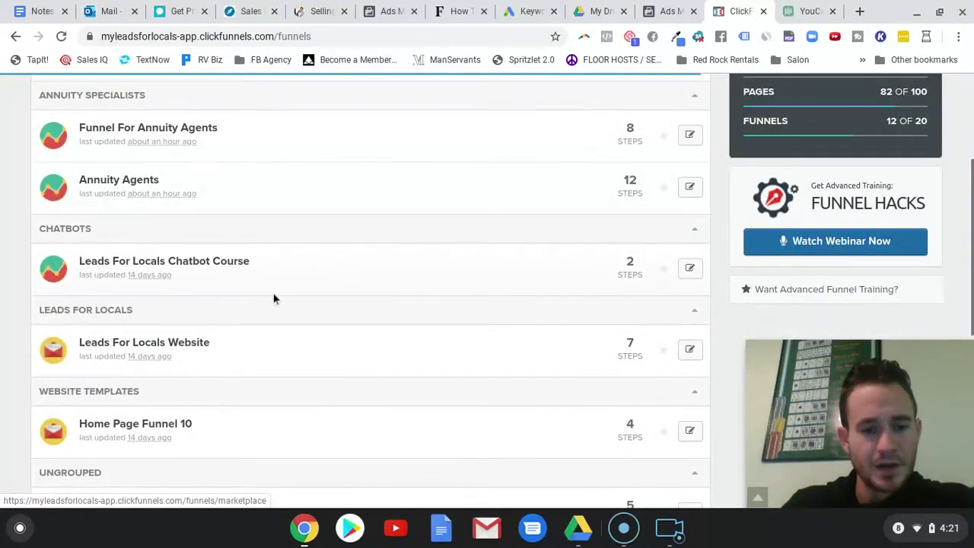
- Open the Leads For Locals Website funnel and view its Main Home Page live in a new tab
click(187, 344)
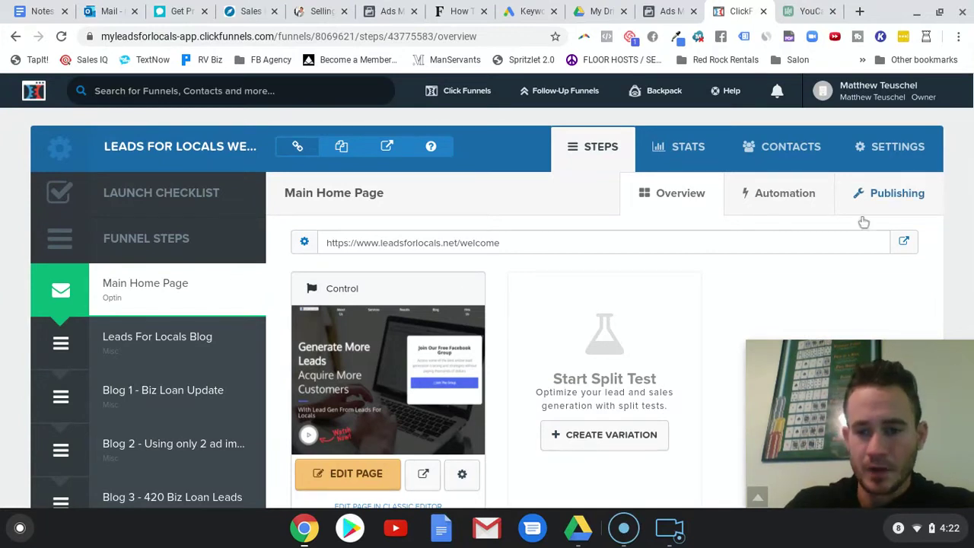
click(903, 242)
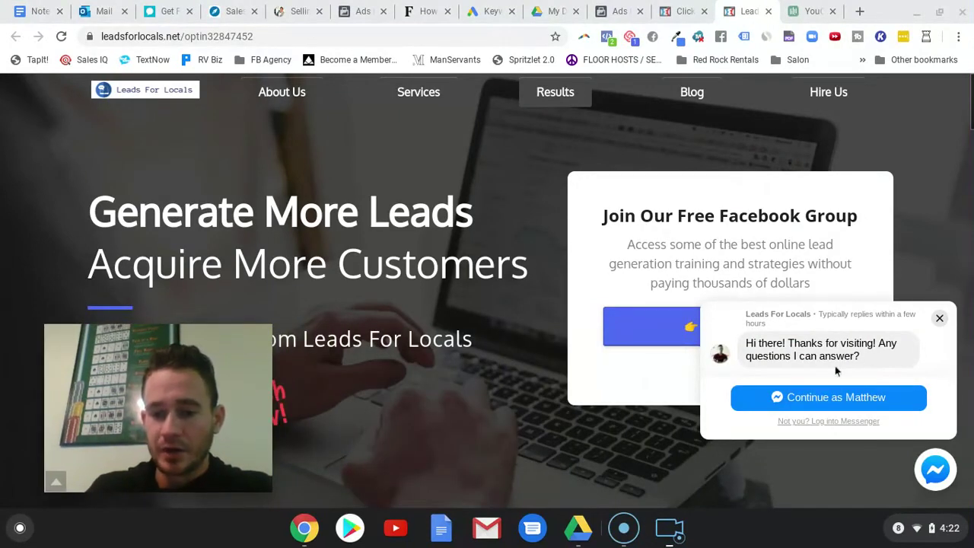
- Dismiss the Messenger chat greeting and jump to the About section, then return to the top
click(939, 318)
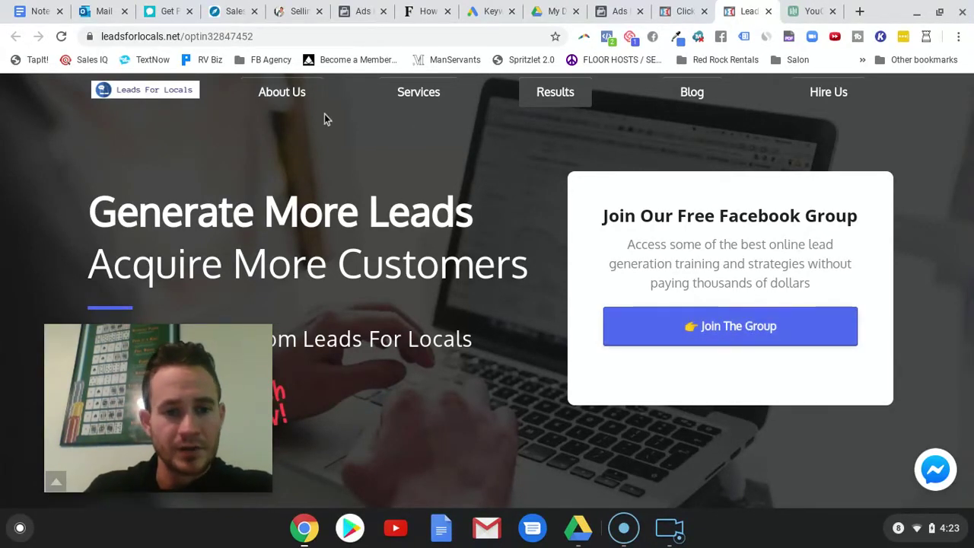
click(308, 97)
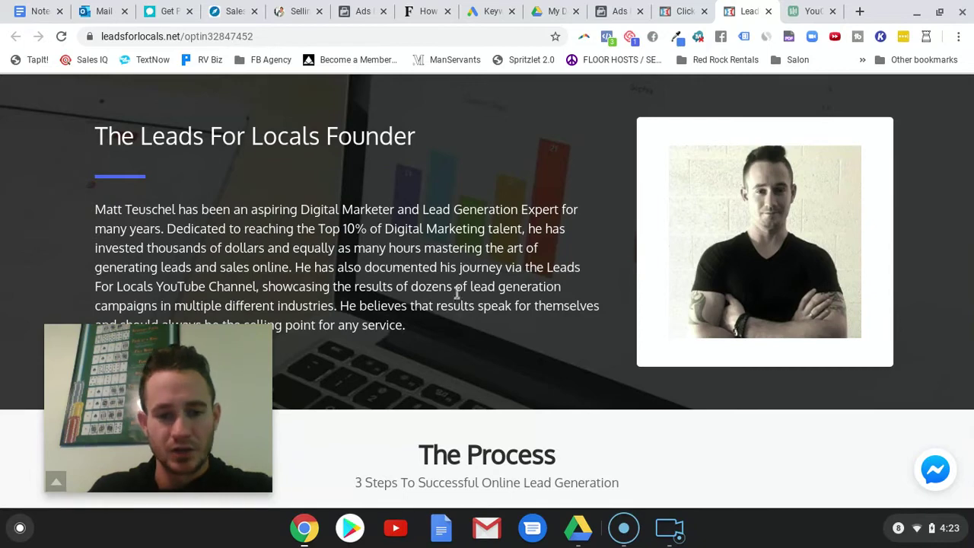
scroll(498, 226, up, 3)
scroll(498, 225, up, 8)
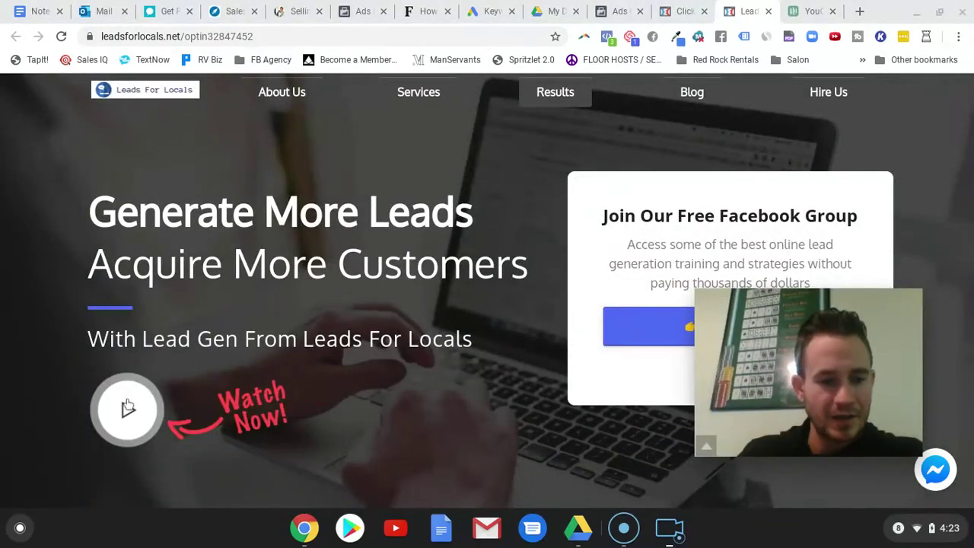
- Play the 2:29 intro video, then close its lightbox
click(127, 407)
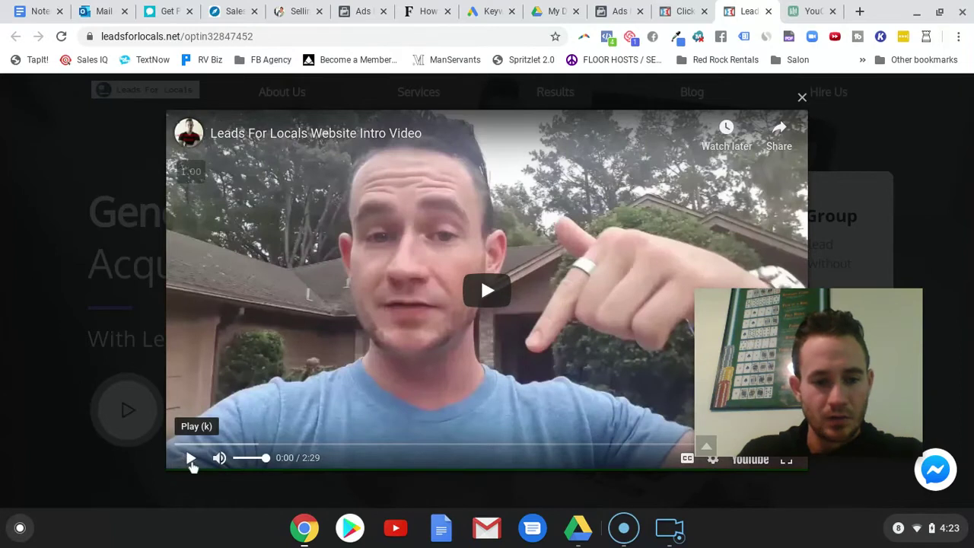
click(191, 460)
click(803, 98)
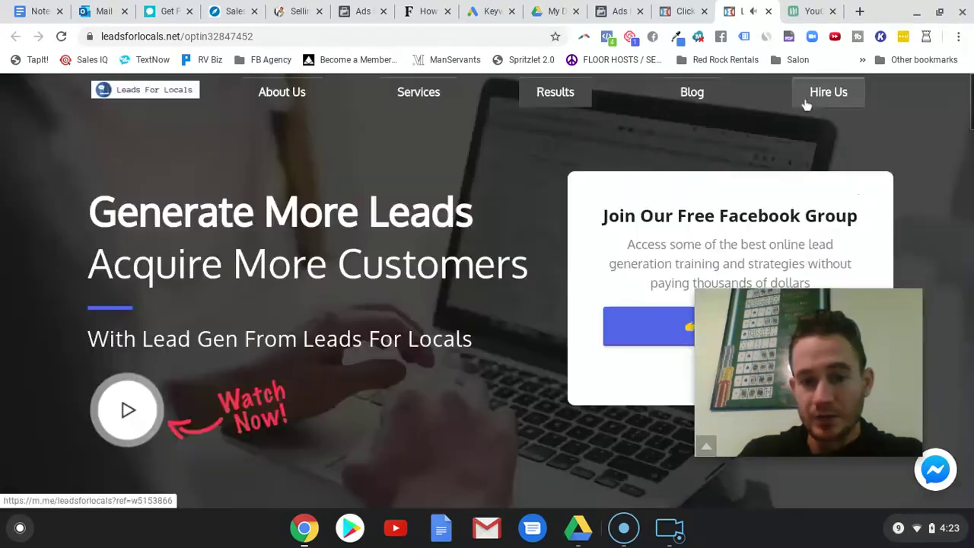
- Scroll the Leads For Locals landing page to the footer and back, then close the live tab
scroll(460, 281, down, 5)
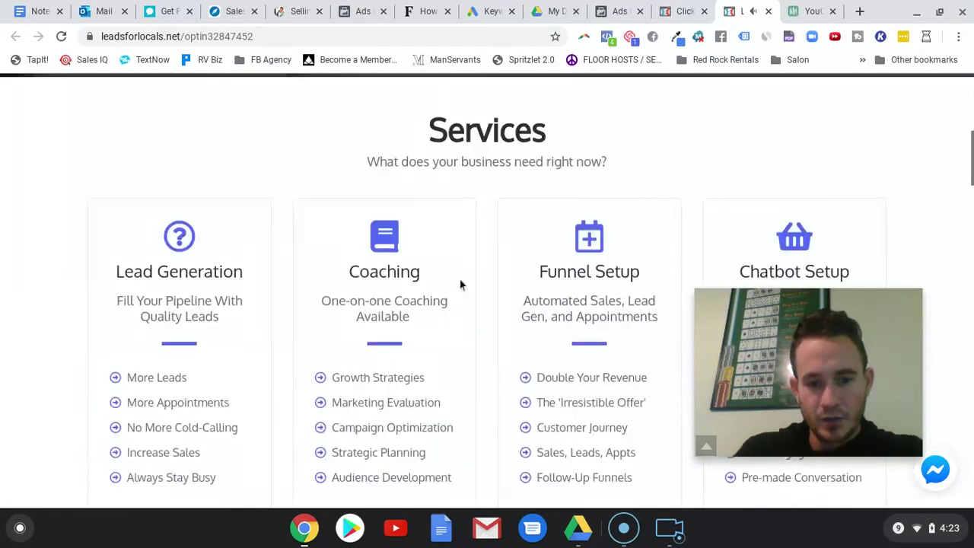
scroll(460, 279, down, 10)
scroll(456, 278, down, 8)
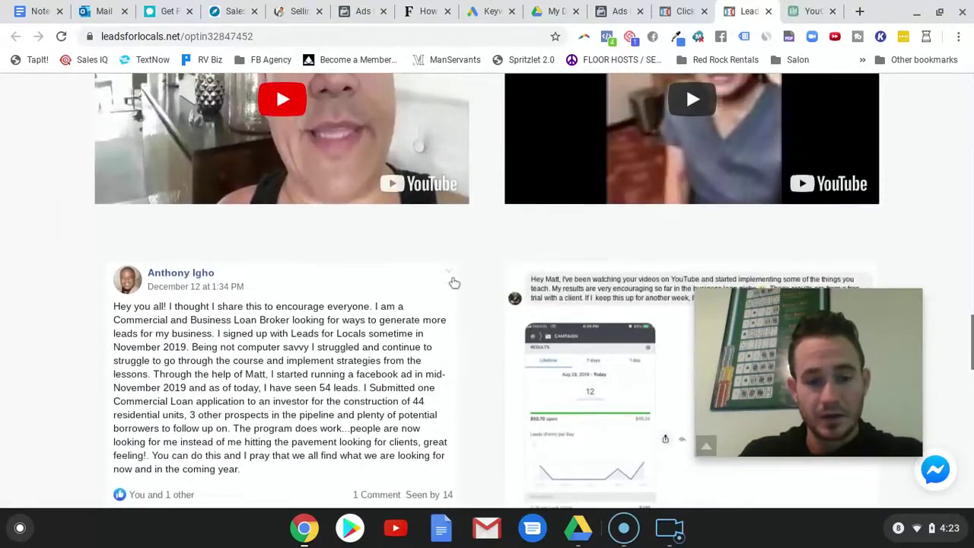
scroll(453, 283, up, 1)
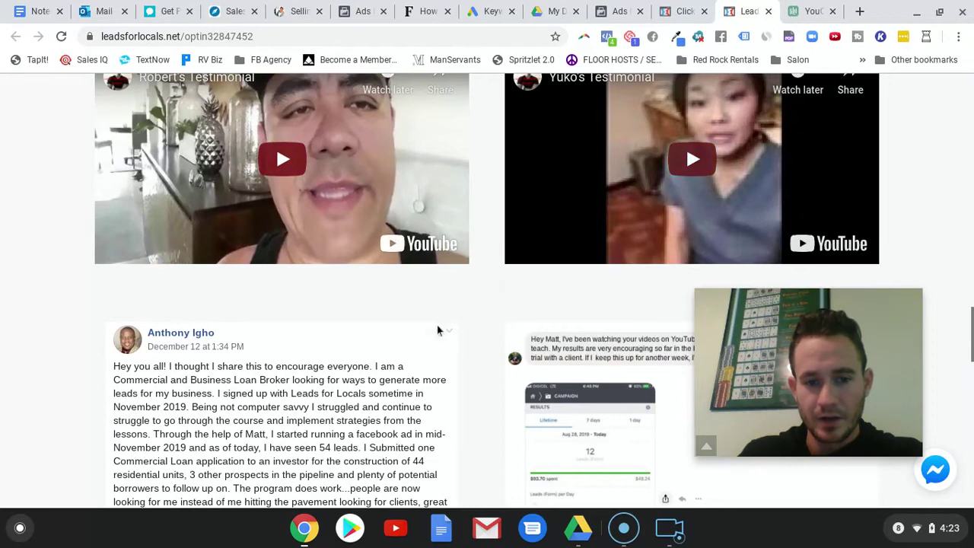
scroll(437, 330, down, 10)
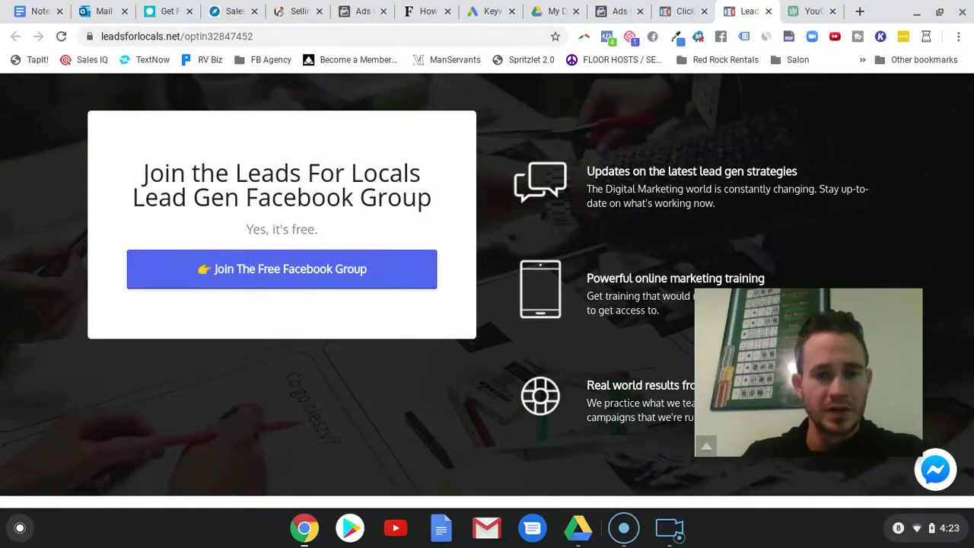
scroll(429, 425, down, 3)
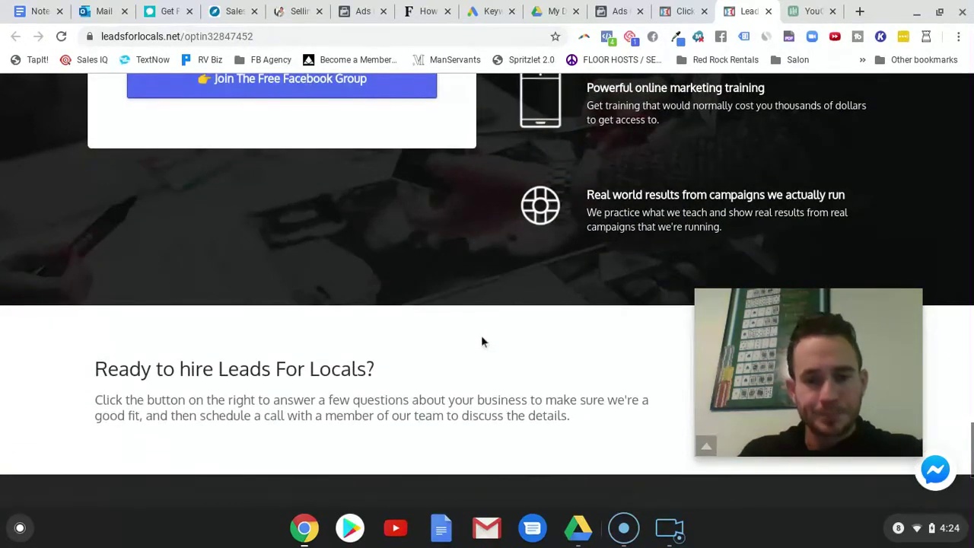
scroll(483, 336, down, 3)
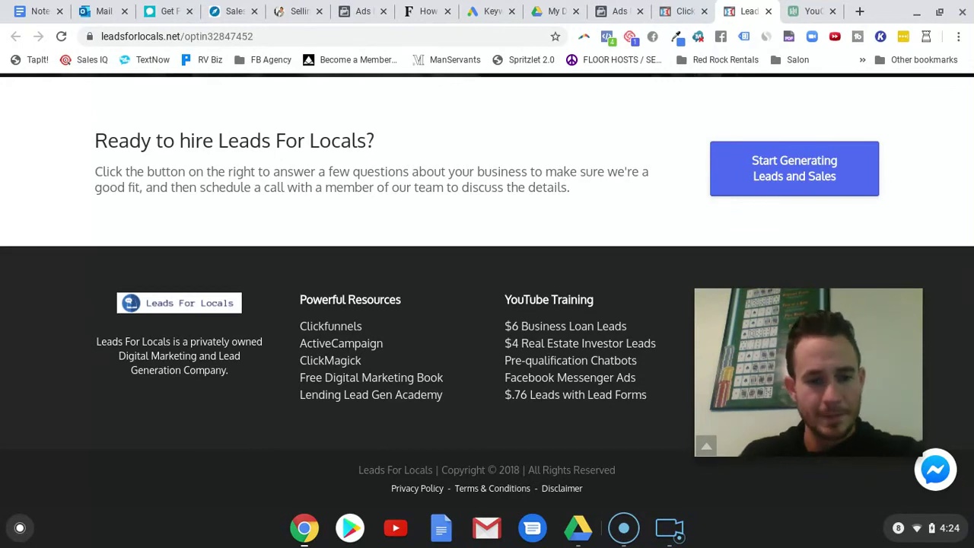
scroll(423, 395, up, 15)
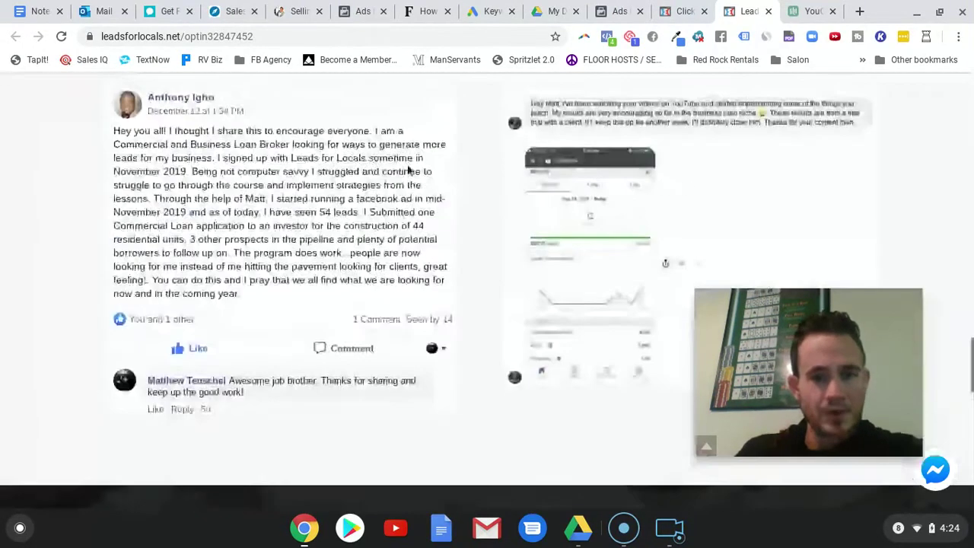
click(770, 11)
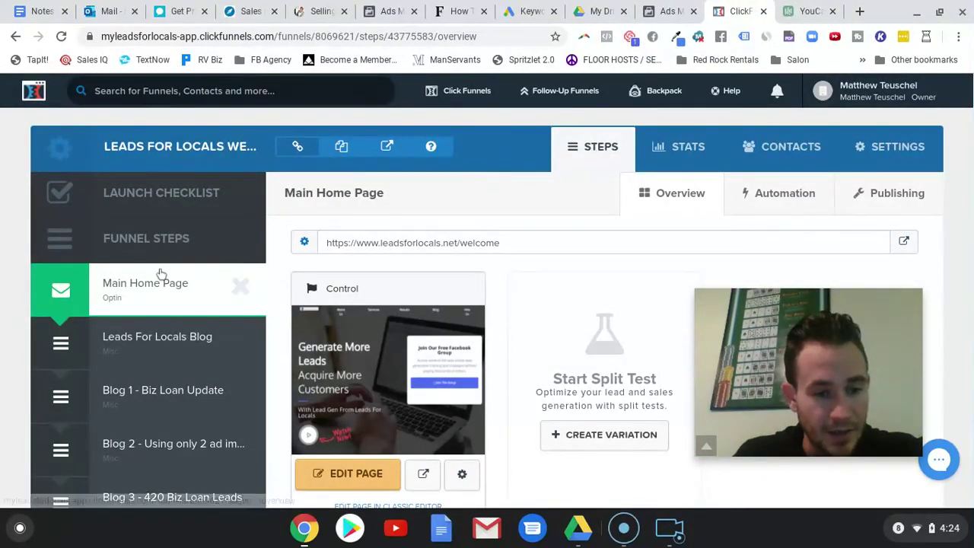
- Open the Blog 4 step in the funnel sidebar and bring up the New Step In Funnel dialog
scroll(159, 274, down, 2)
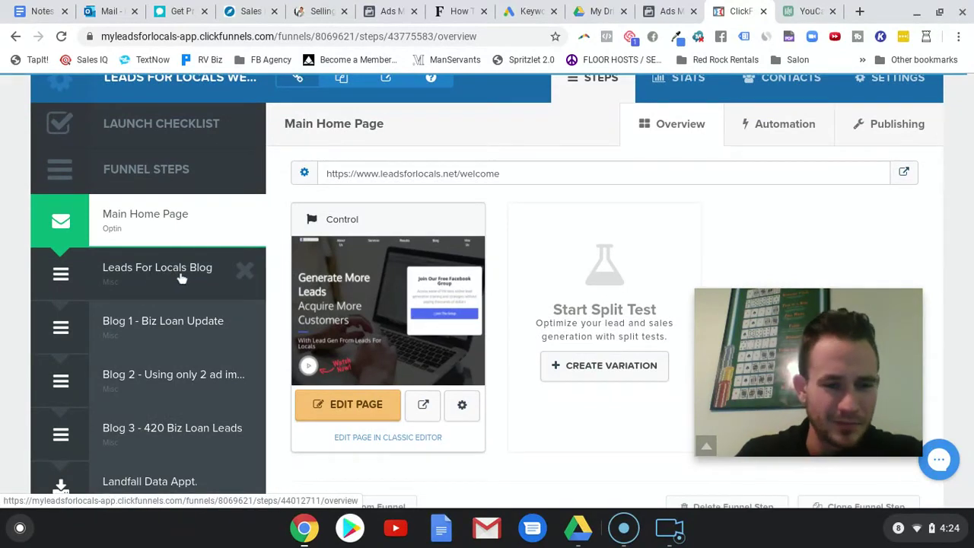
scroll(184, 274, down, 3)
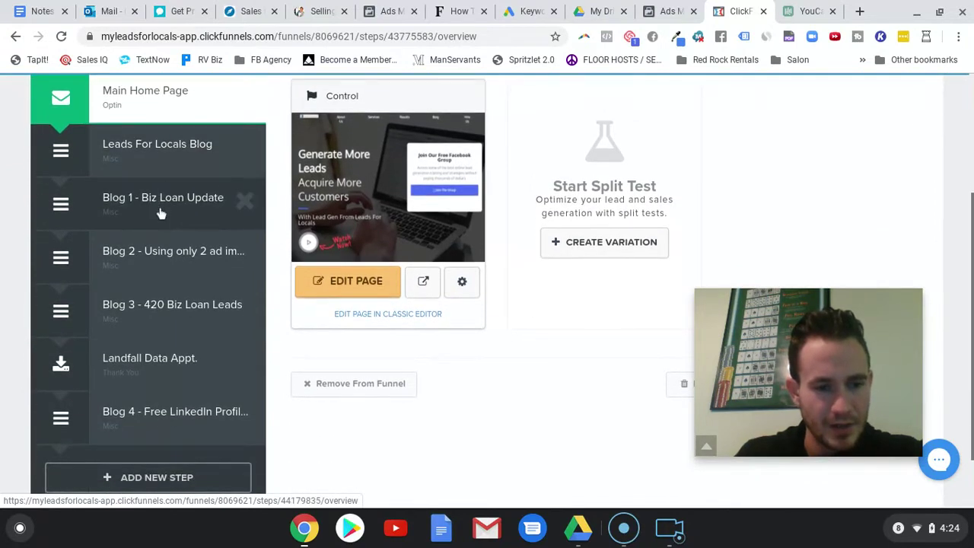
scroll(160, 236, down, 2)
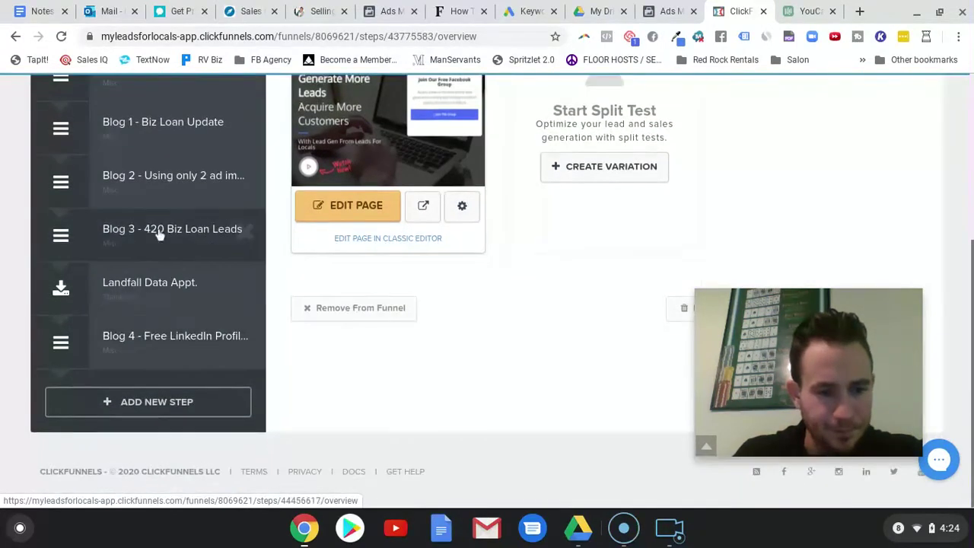
click(141, 341)
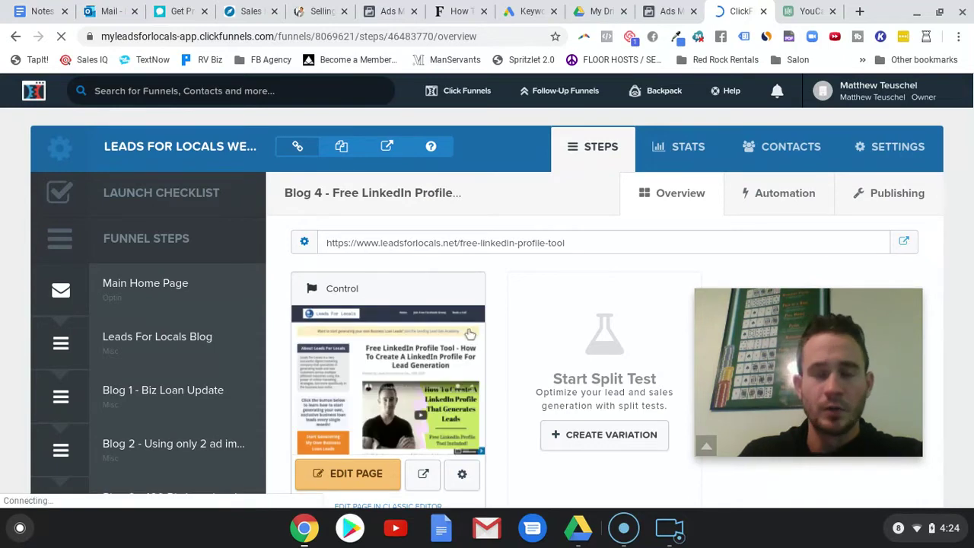
scroll(223, 393, down, 4)
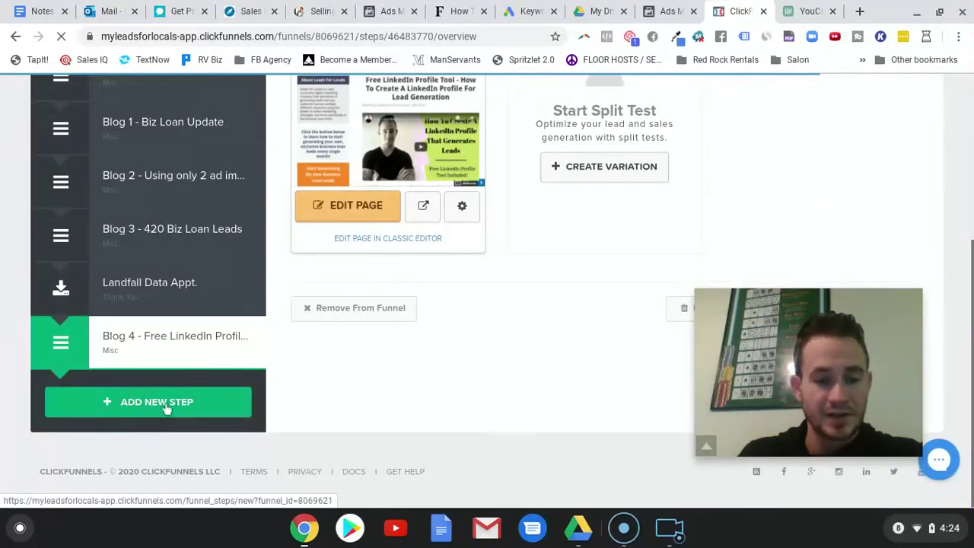
click(177, 402)
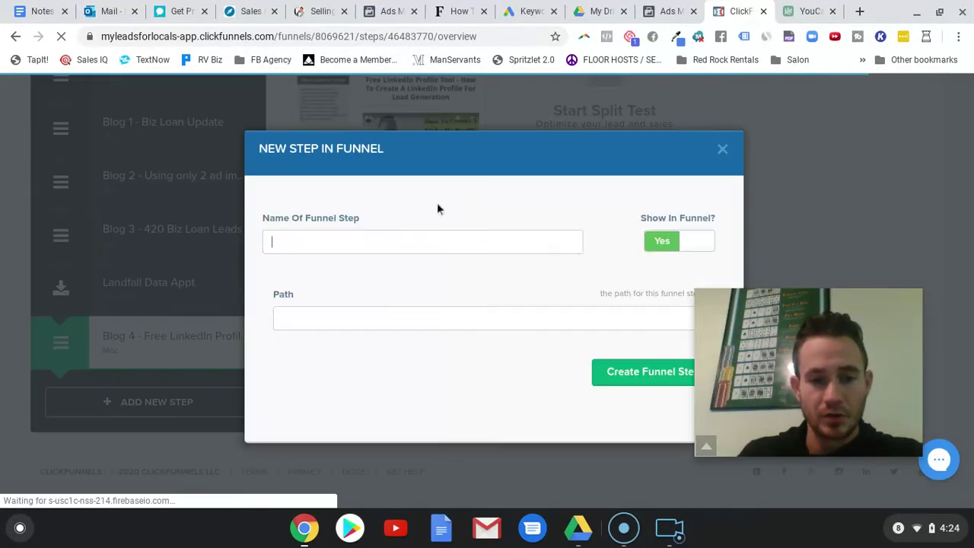
- Create a funnel step named 'test' with the path 'test'
text(test)
key(Tab)
click(374, 320)
text(test)
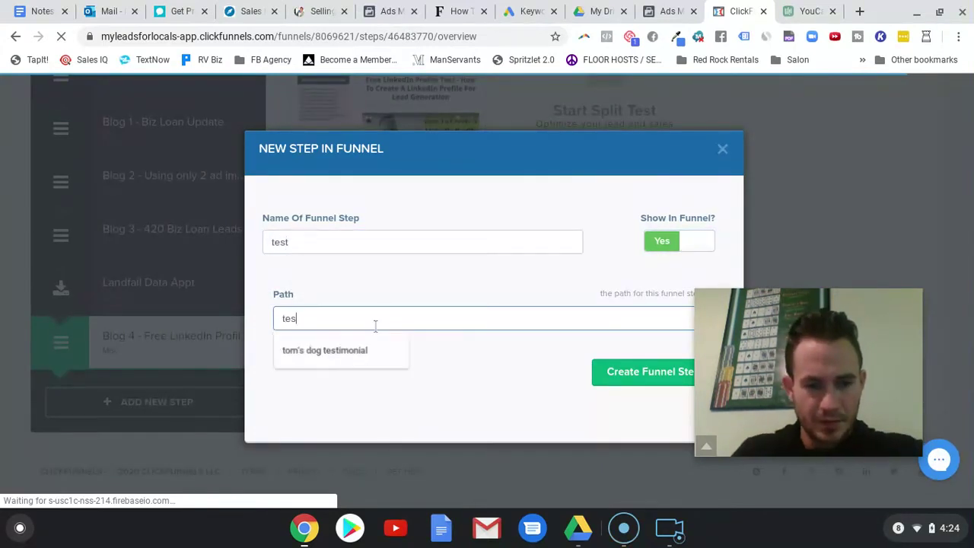
click(631, 374)
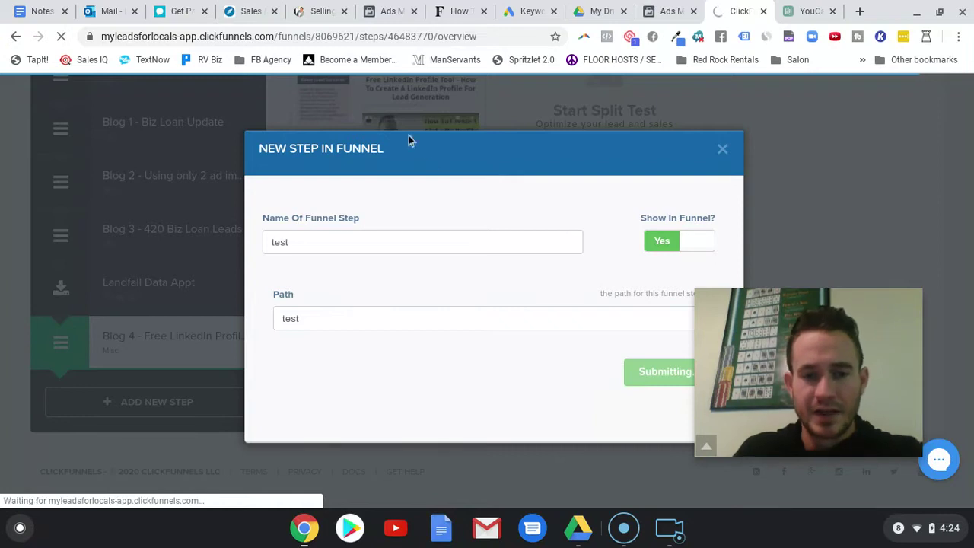